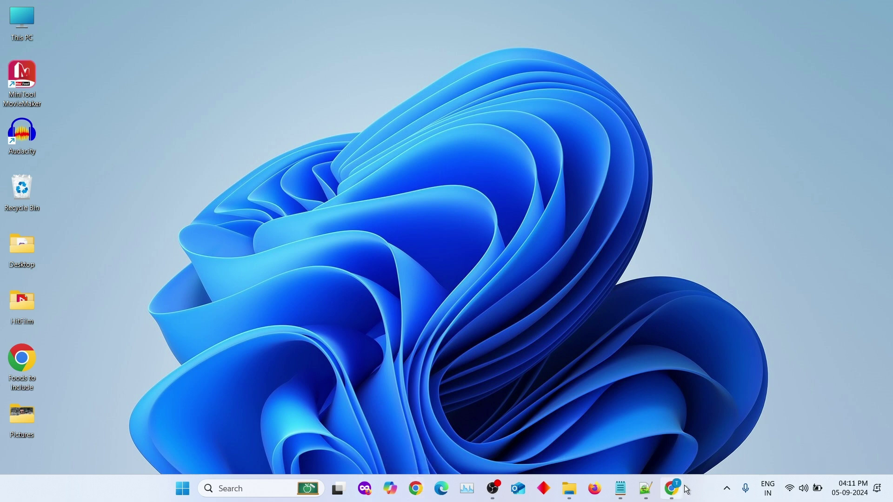
Open Chrome and run a Google search for 'vidnoz ai'.
click(683, 485)
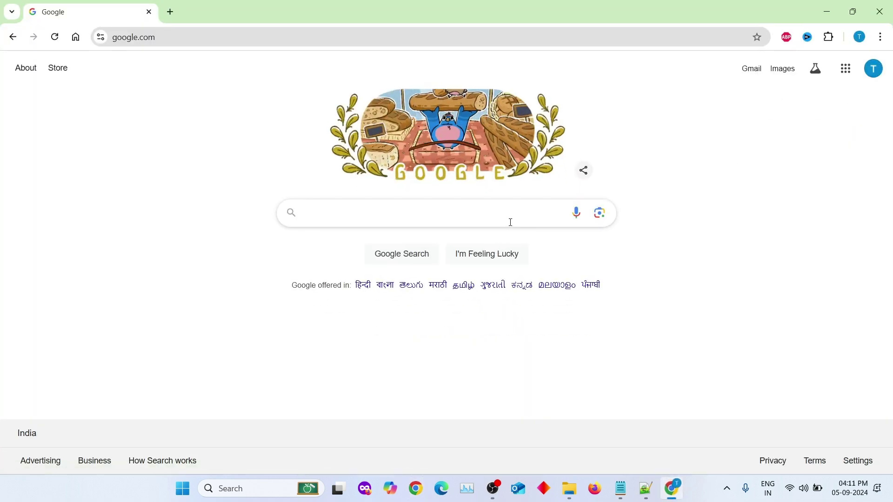
text(vido)
key(BackSpace)
text(n)
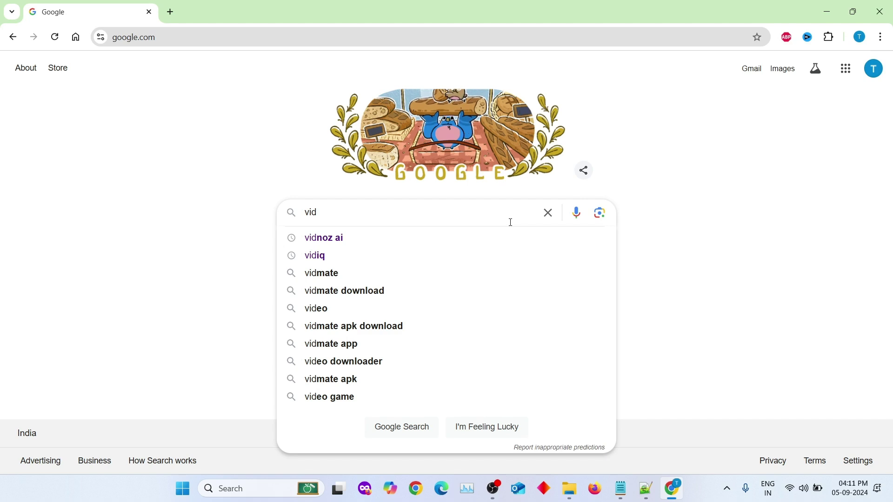
text(oz ai)
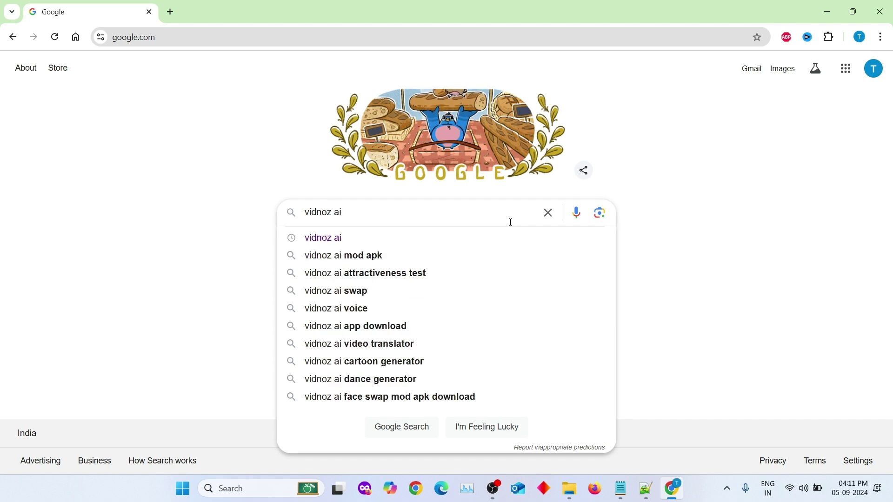
key(Return)
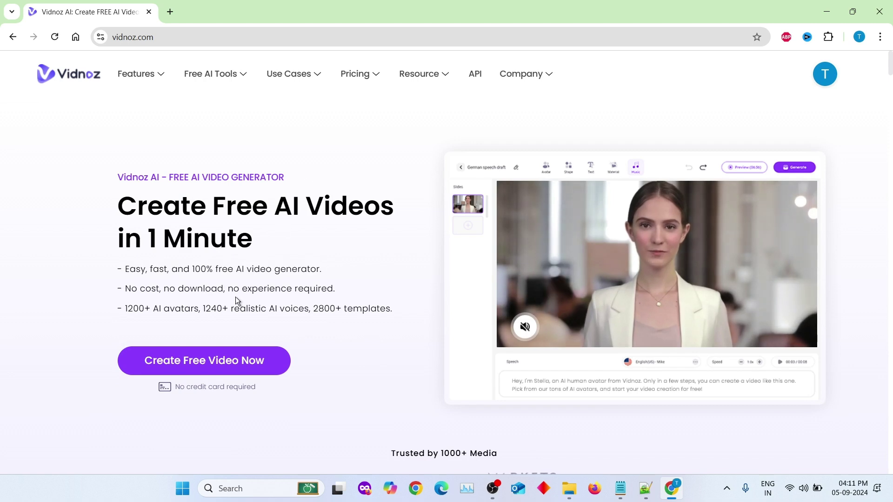
scroll(235, 297, down, 2)
scroll(236, 308, down, 8)
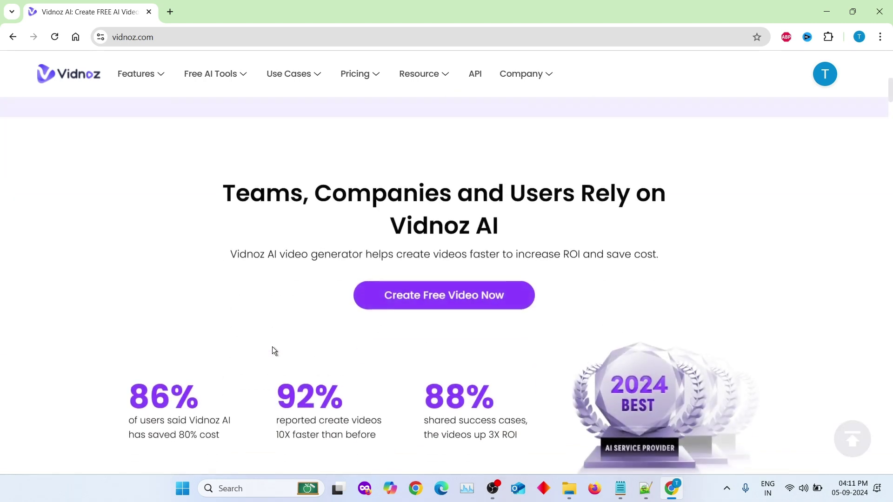
scroll(275, 350, down, 1)
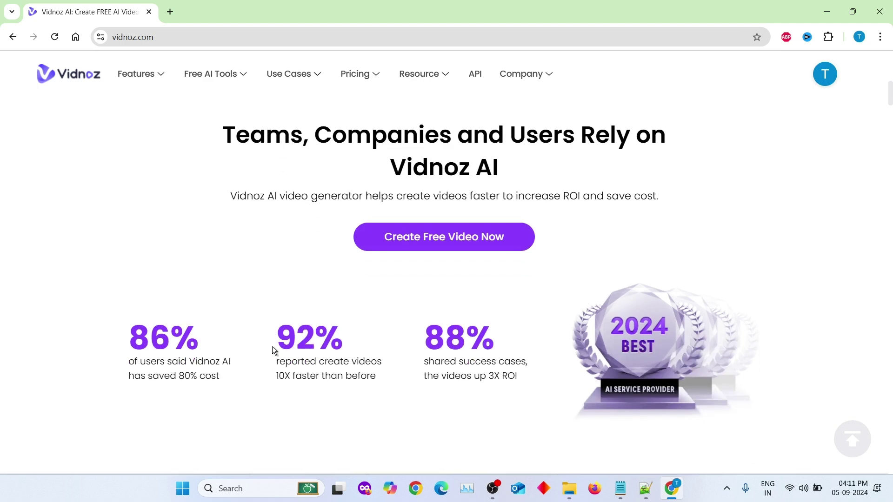
scroll(273, 349, down, 6)
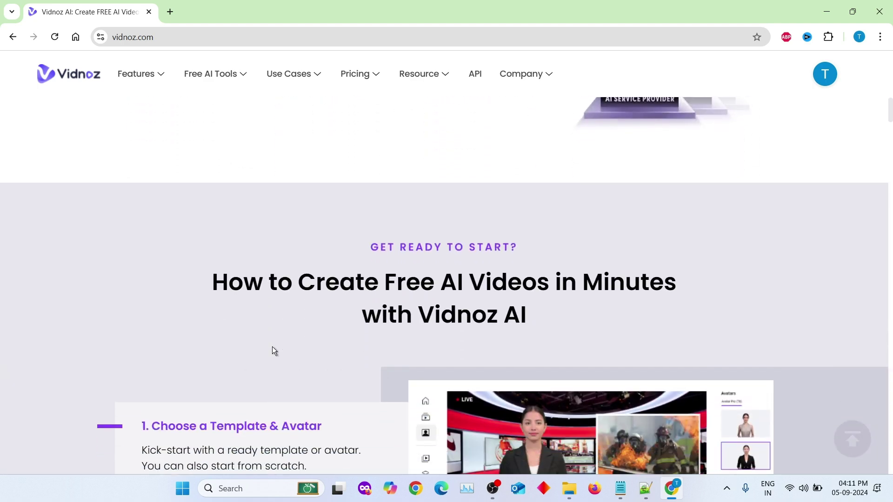
scroll(273, 350, down, 1)
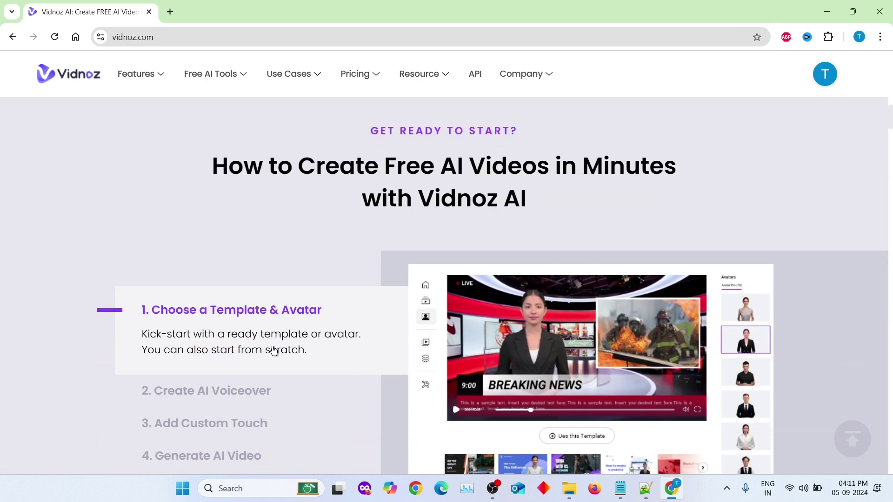
scroll(274, 349, down, 2)
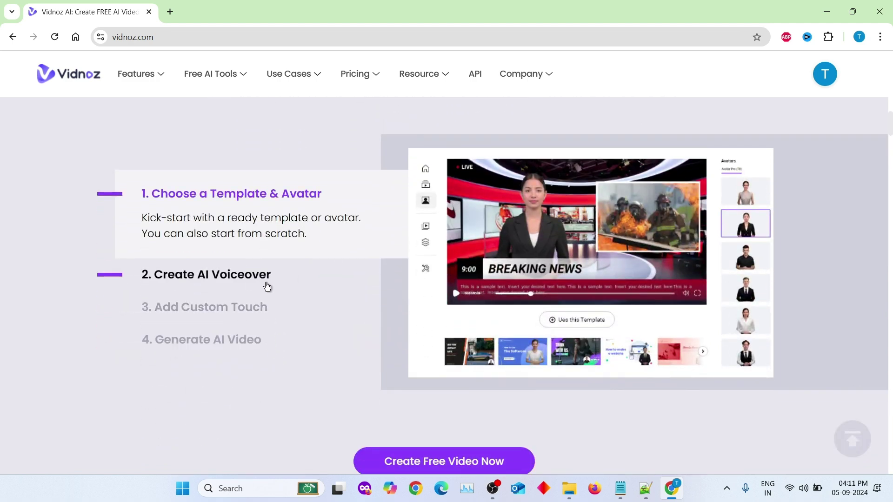
mouse_move(267, 287)
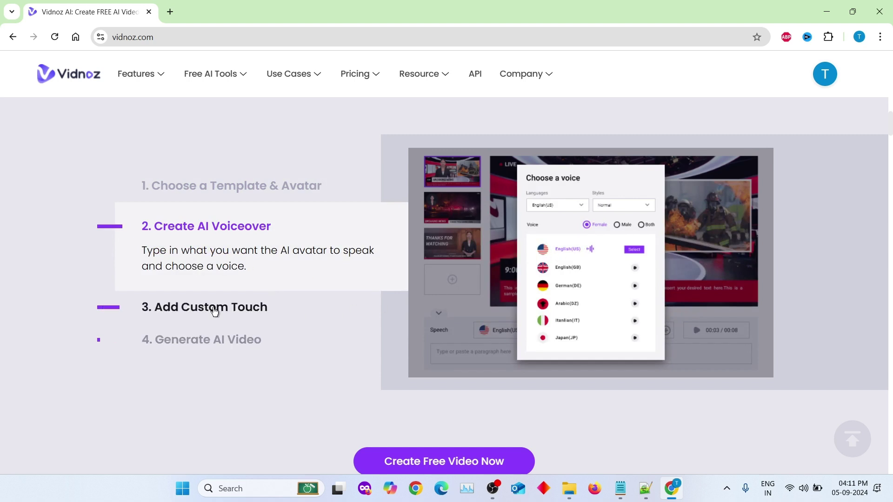
mouse_move(209, 310)
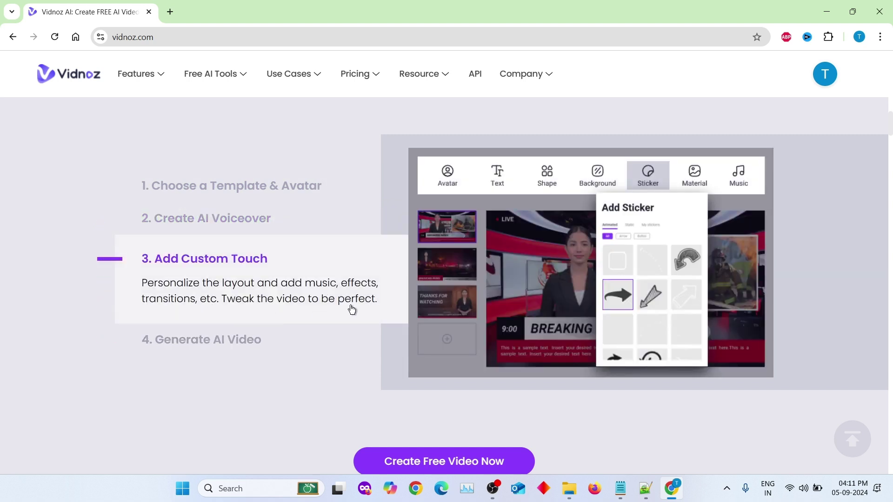
mouse_move(295, 336)
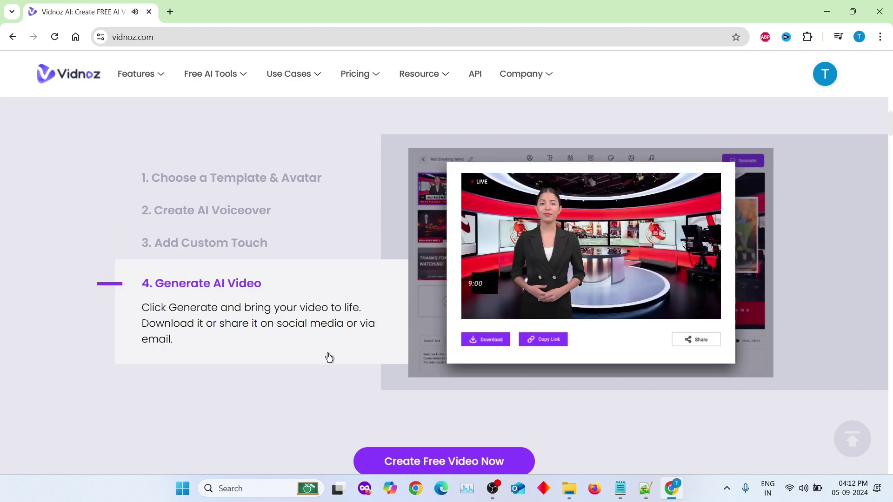
scroll(323, 349, down, 5)
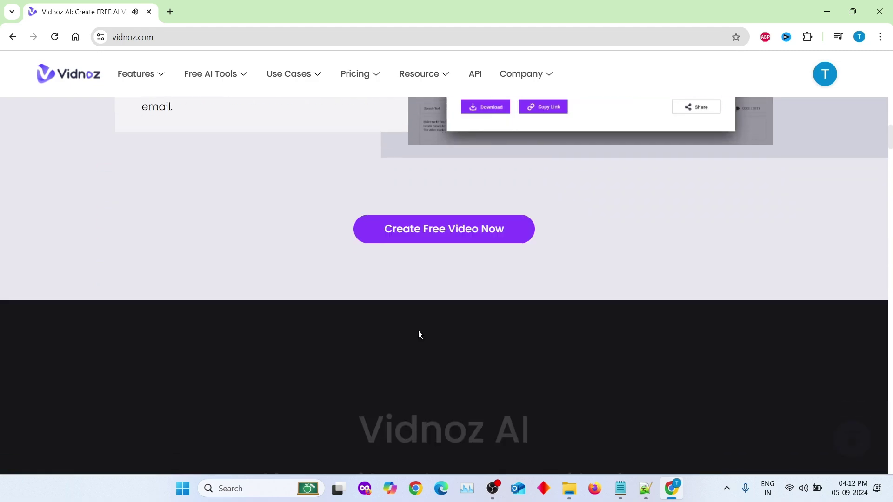
scroll(467, 261, down, 10)
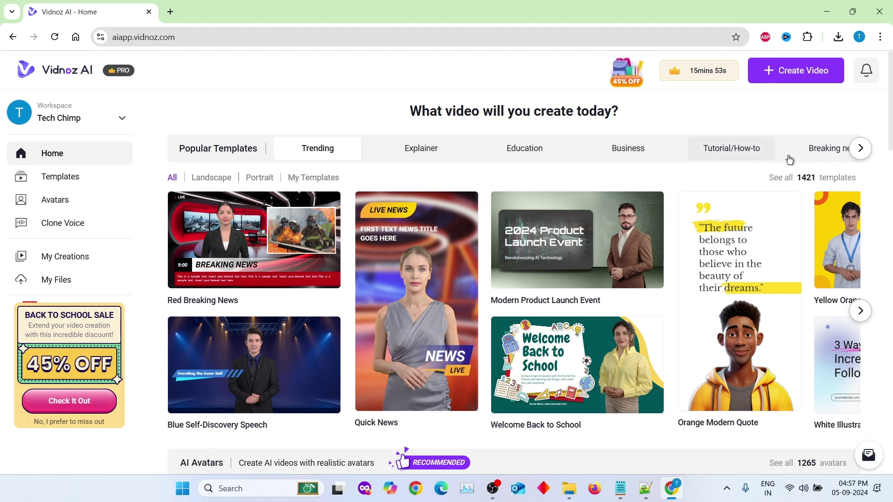
Reveal more template categories and preview the Modern Product Launch Event template.
click(859, 156)
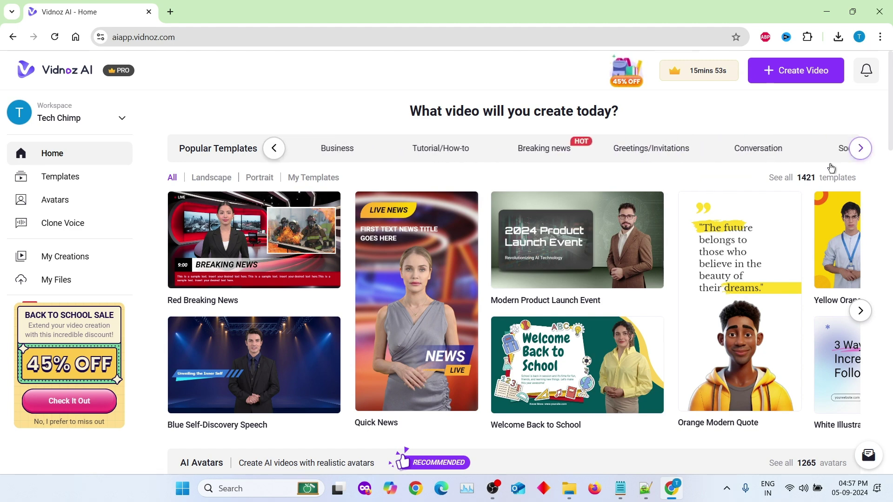
mouse_move(607, 252)
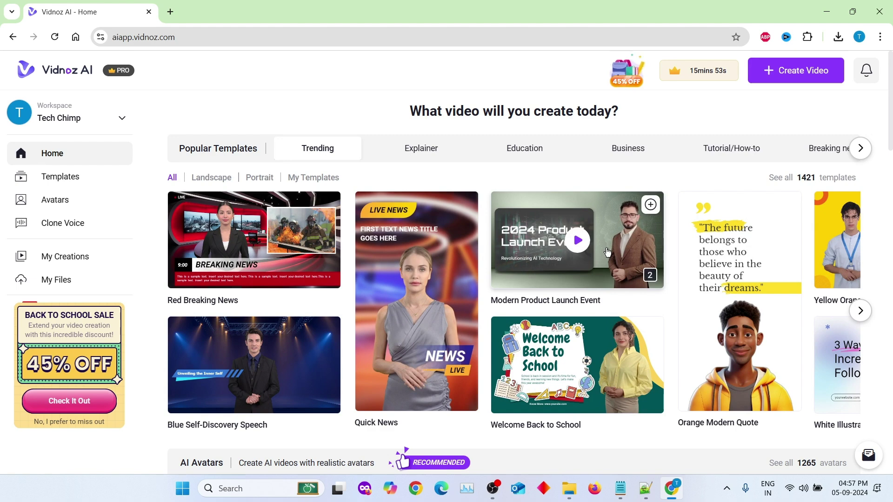
click(585, 241)
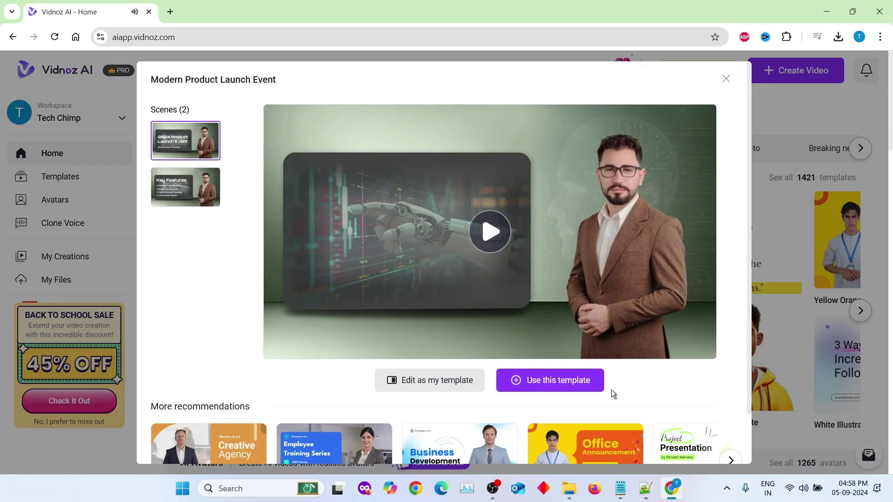
Use the template and replace 'Product' with 'Apple Phone' in Scene 1's speech line.
click(549, 387)
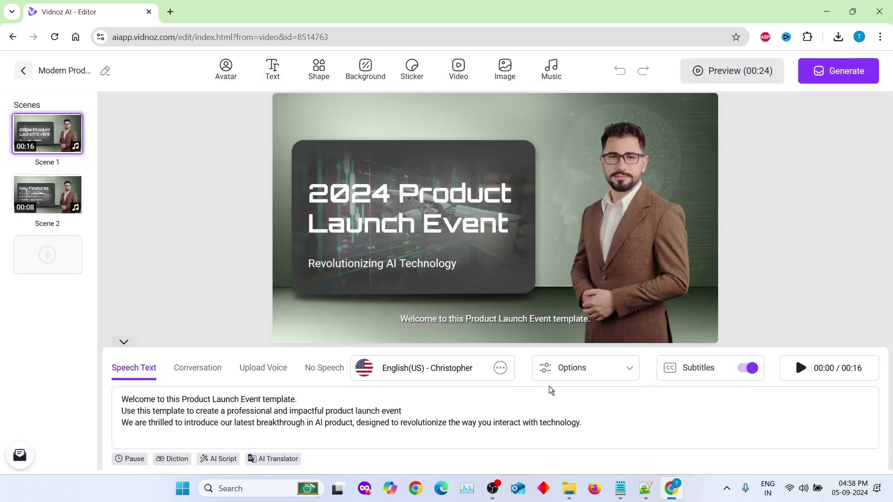
double_click(211, 399)
text(Apple Phone)
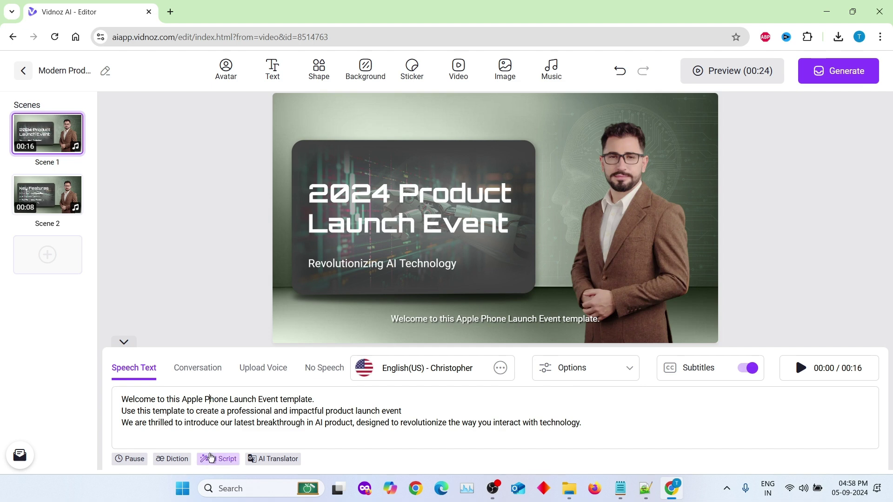
Replace the AI Script prompt with a description of the Tech Chimp YouTube channel's how-to tutorials.
click(215, 458)
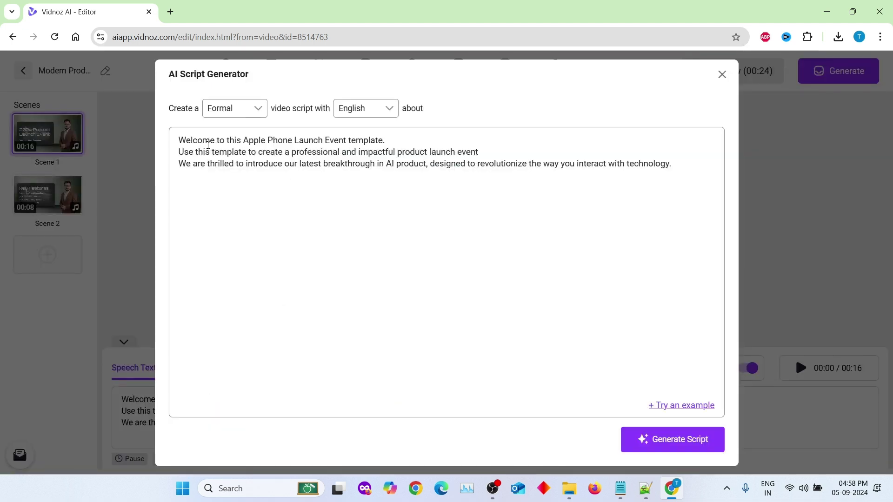
drag(242, 140, 688, 169)
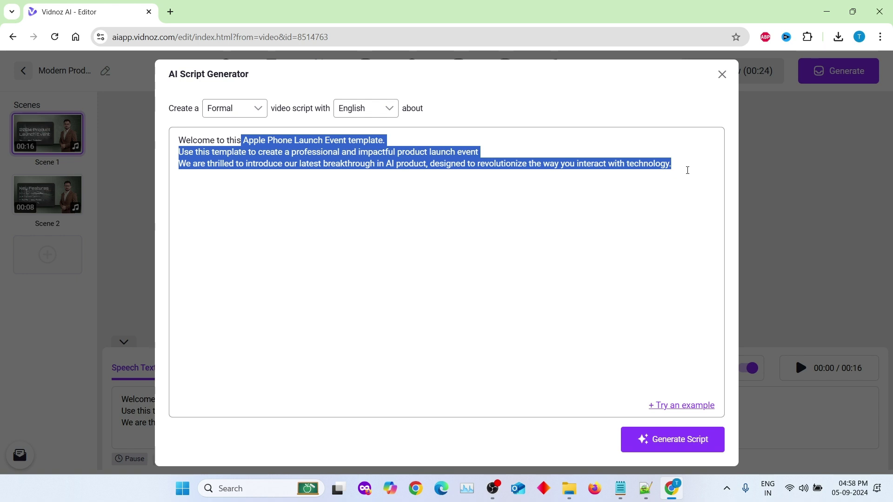
key(BackSpace)
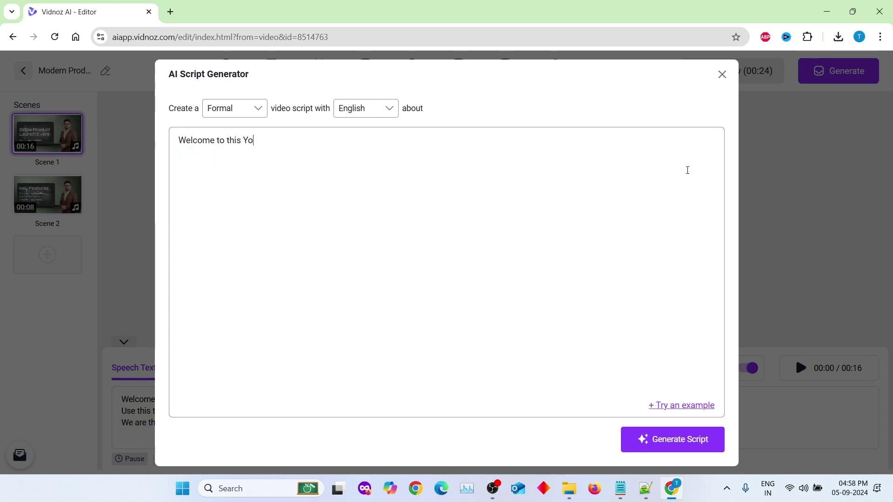
text(Youtube Channel Tech Chimp.)
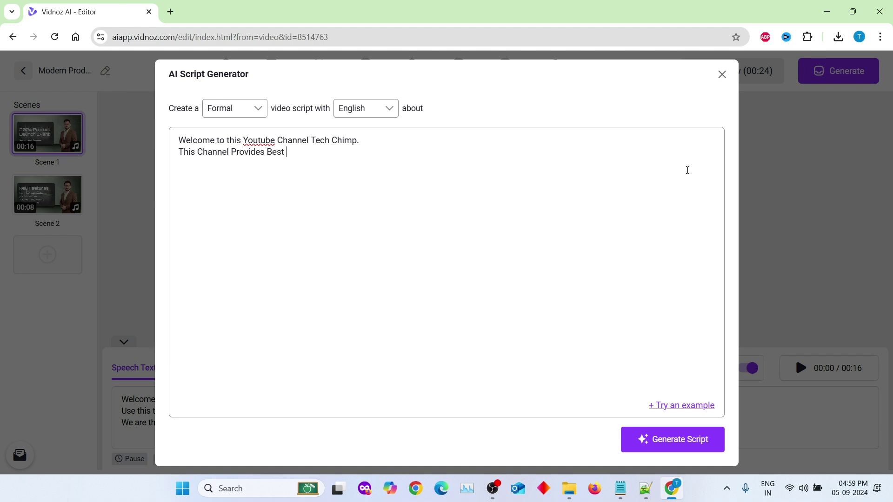
text(nical)
key(BackSpace)
key(BackSpace)
key(BackSpace)
key(BackSpace)
key(BackSpace)
key(BackSpace)
key(BackSpace)
key(BackSpace)
key(BackSpace)
key(BackSpace)
key(BackSpace)
key(BackSpace)
key(BackSpace)
key(BackSpace)
key(BackSpace)
key(BackSpace)
key(BackSpace)
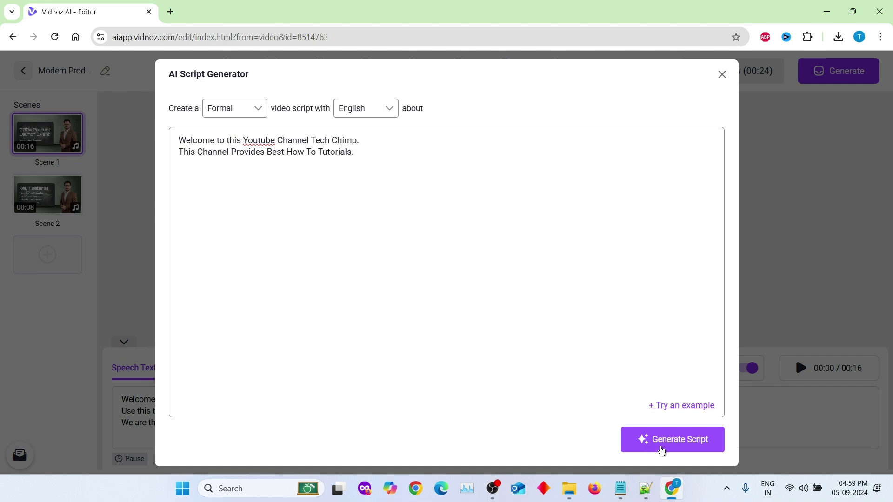
Generate a shorter English Tech Chimp script and apply it as Scene 1's speech text.
click(661, 449)
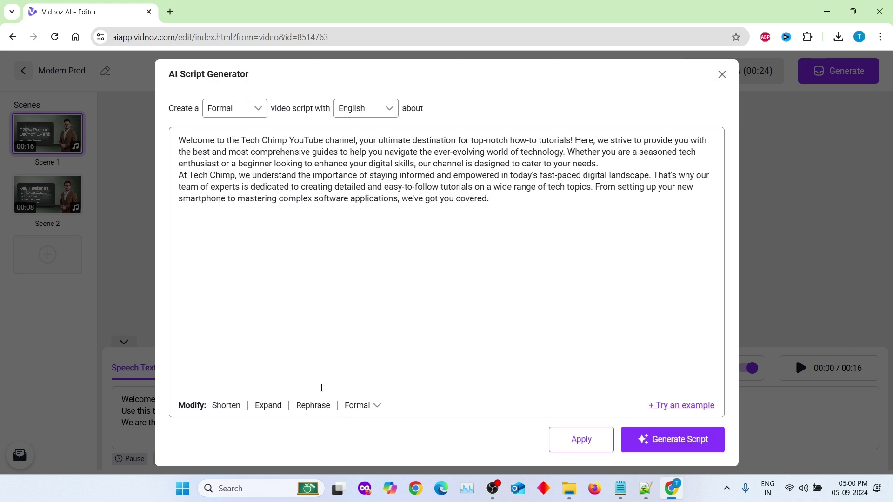
click(237, 409)
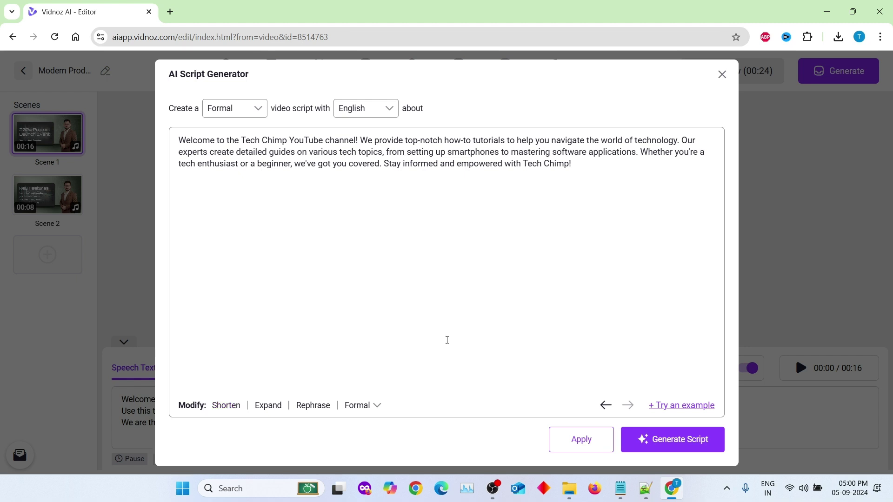
click(389, 111)
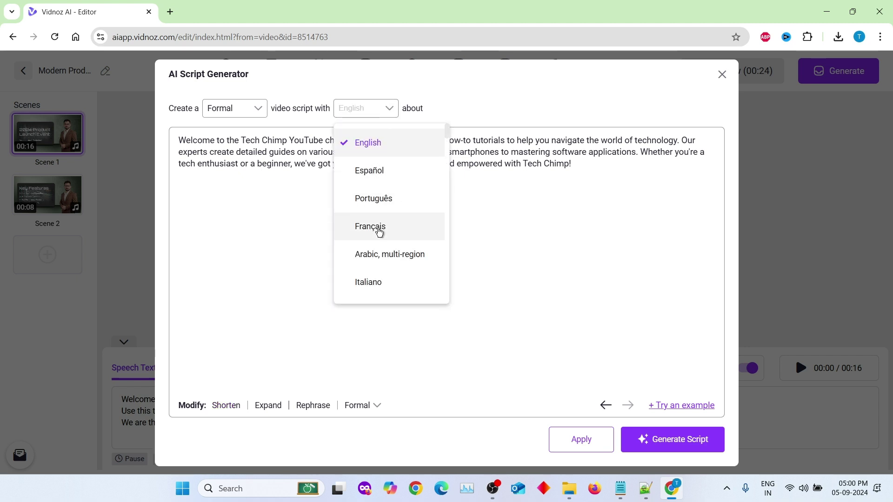
scroll(406, 185, down, 3)
scroll(397, 235, up, 3)
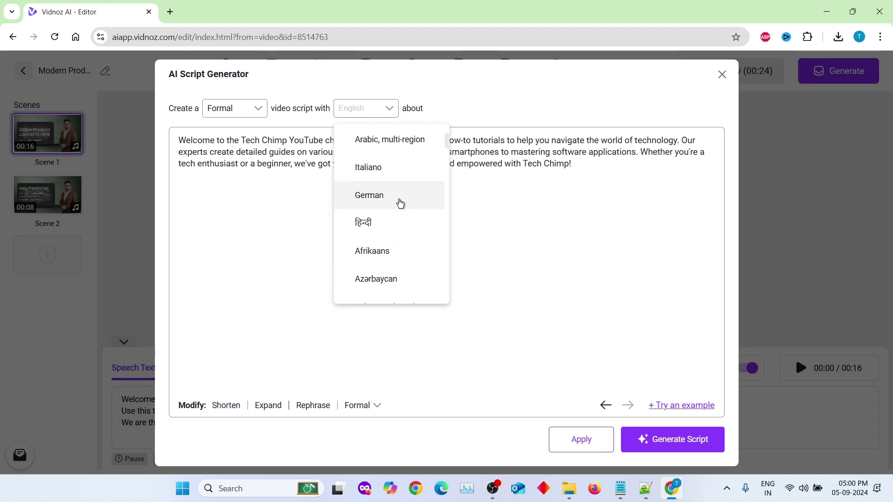
click(544, 214)
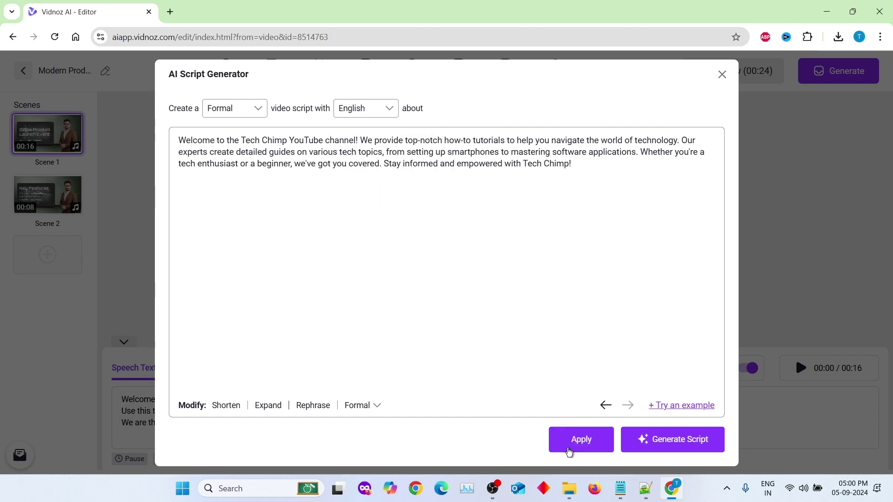
click(569, 449)
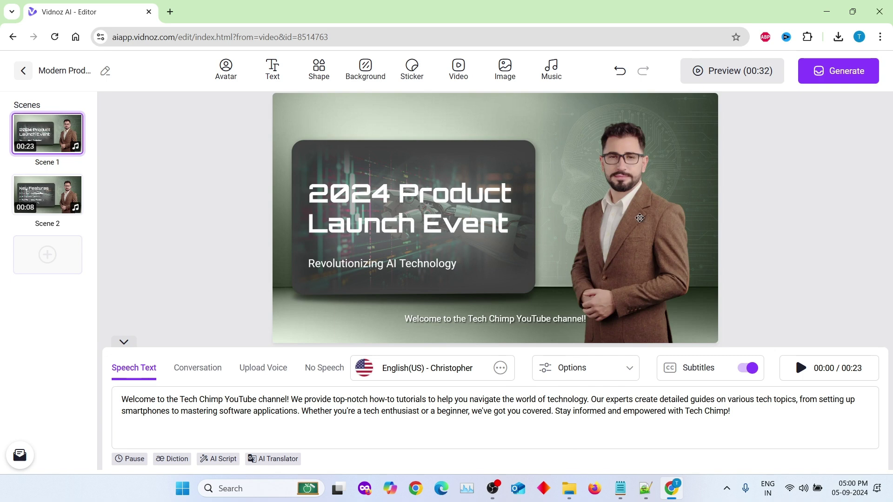
click(639, 217)
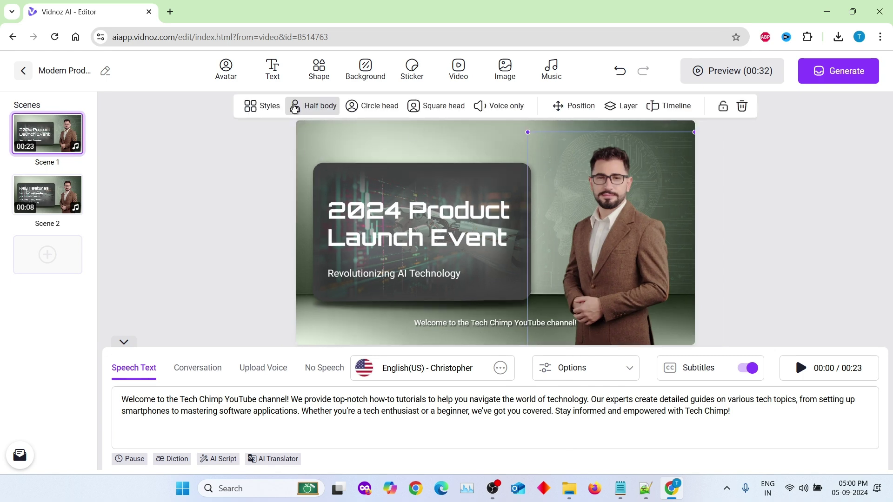
click(242, 82)
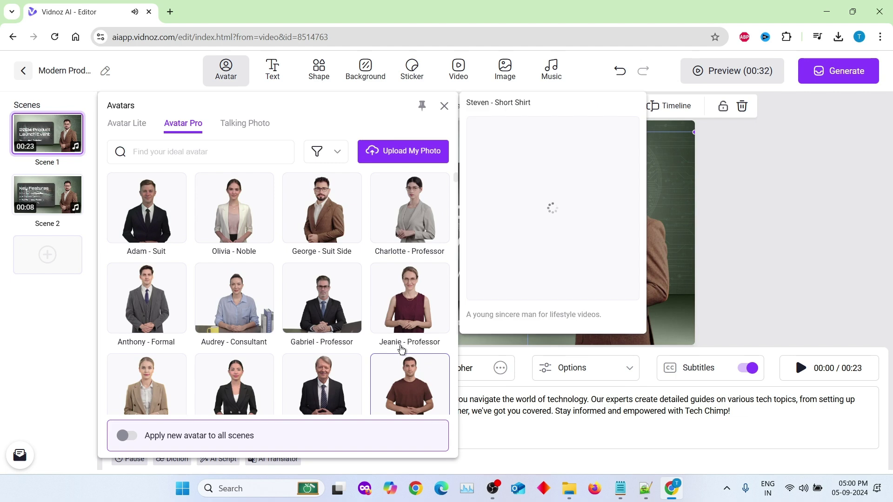
mouse_move(155, 224)
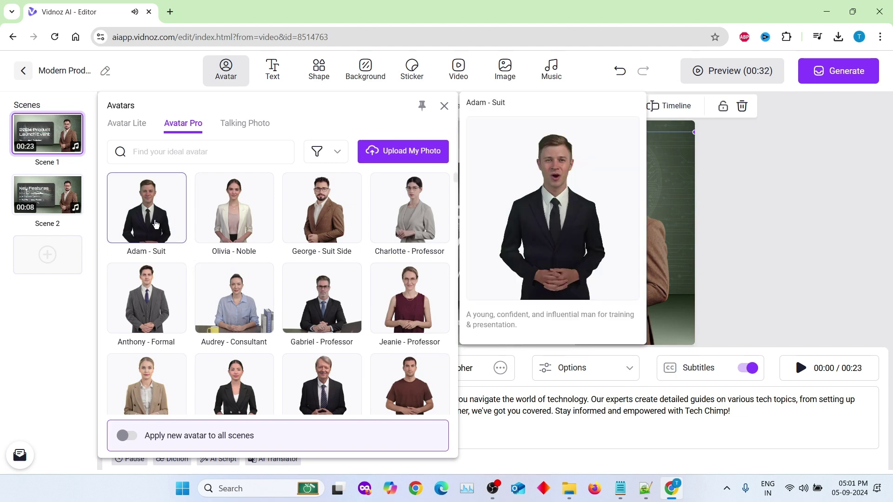
scroll(325, 321, down, 3)
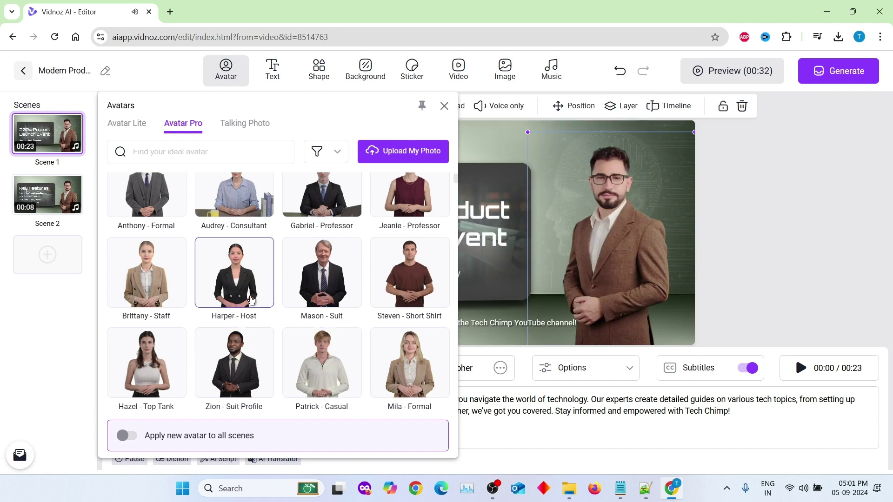
click(817, 252)
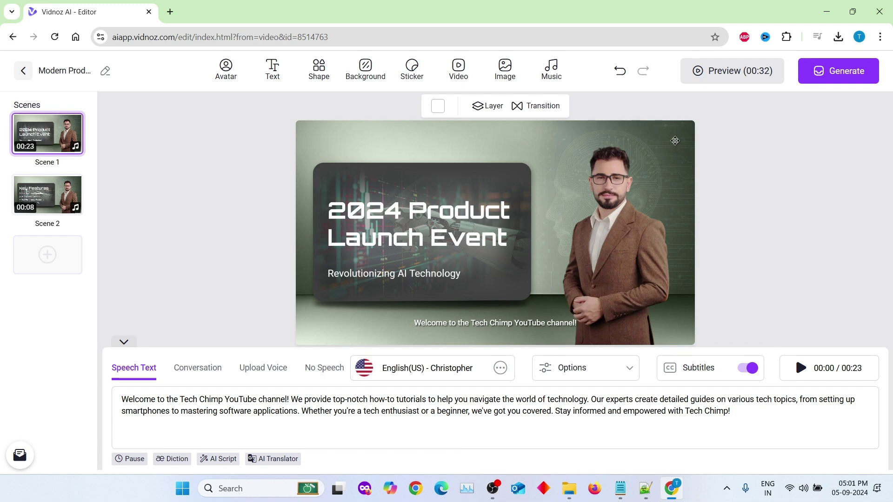
Change the slide's two title lines to 'TECH CHIMP' and 'SUBSCRIBE NOW'.
click(273, 71)
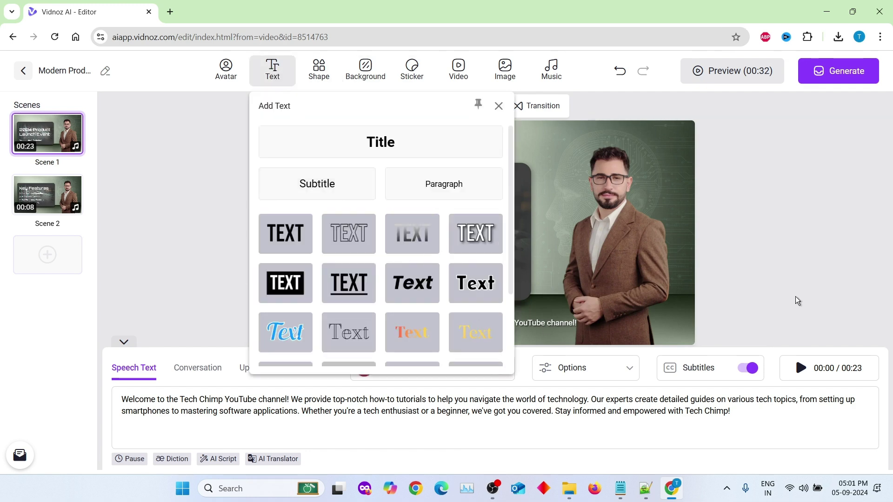
double_click(411, 217)
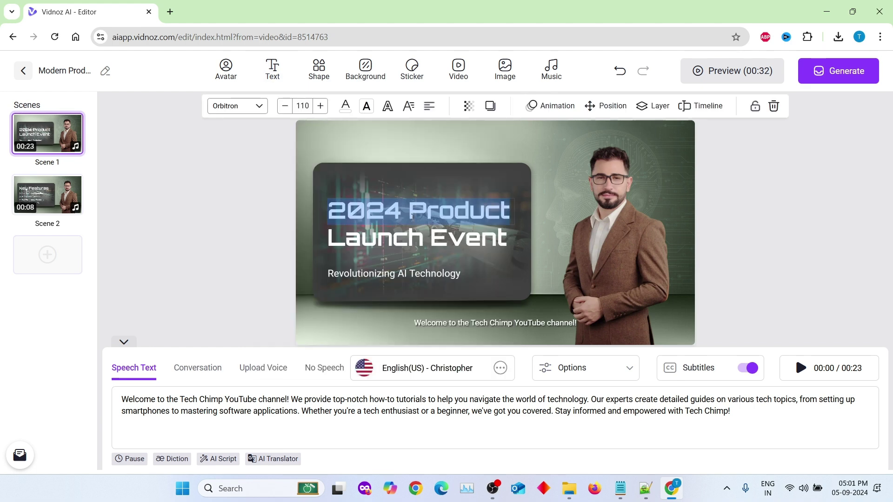
text(TECH)
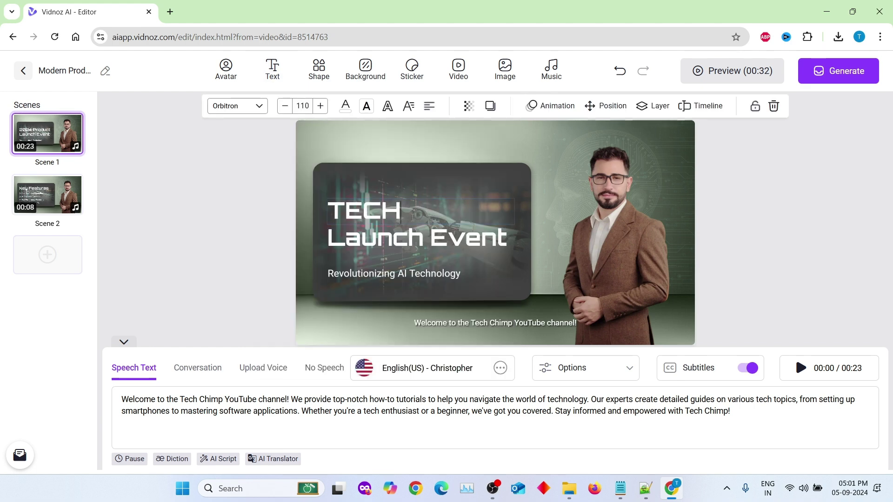
text( CHIMP)
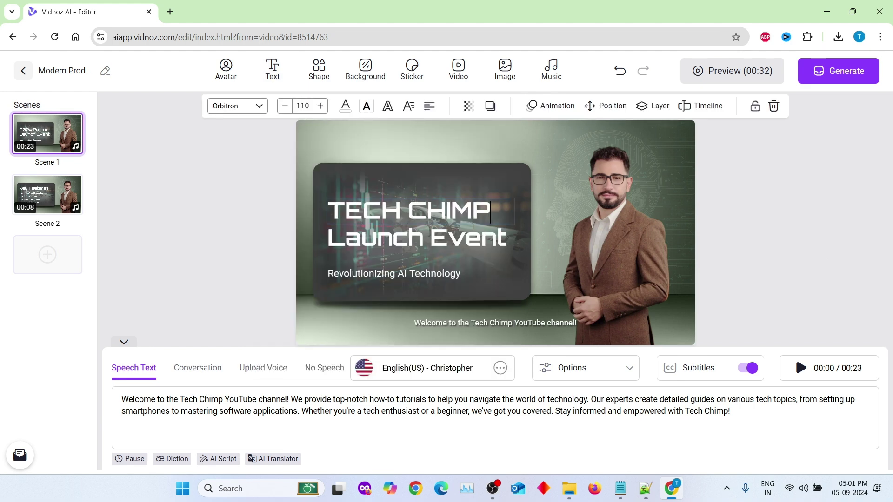
click(435, 238)
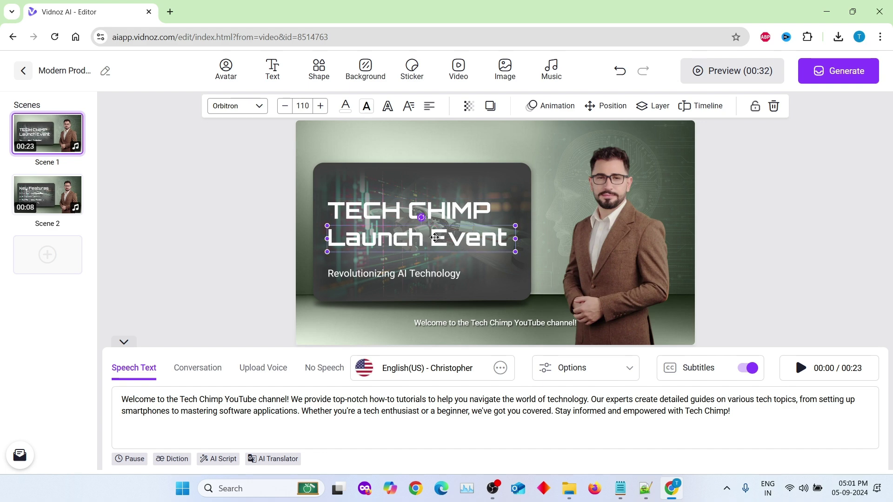
double_click(435, 238)
text(SU)
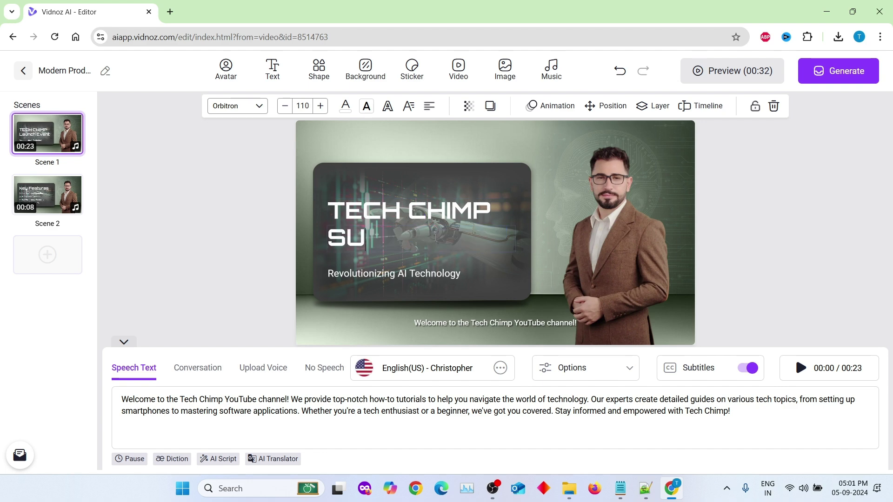
text(BSCRIB)
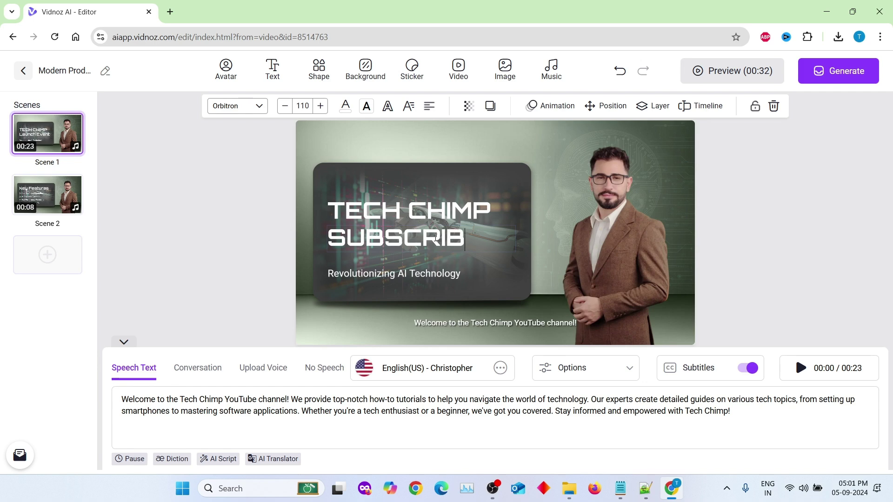
text(E NOW)
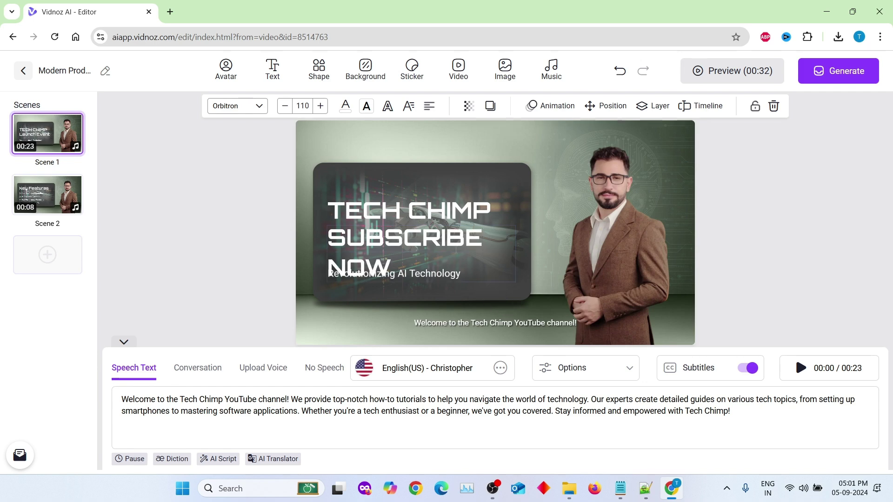
click(791, 215)
Delete the Revolutionizing AI Technology subtitle and remove Scene 2.
drag(411, 279, 414, 287)
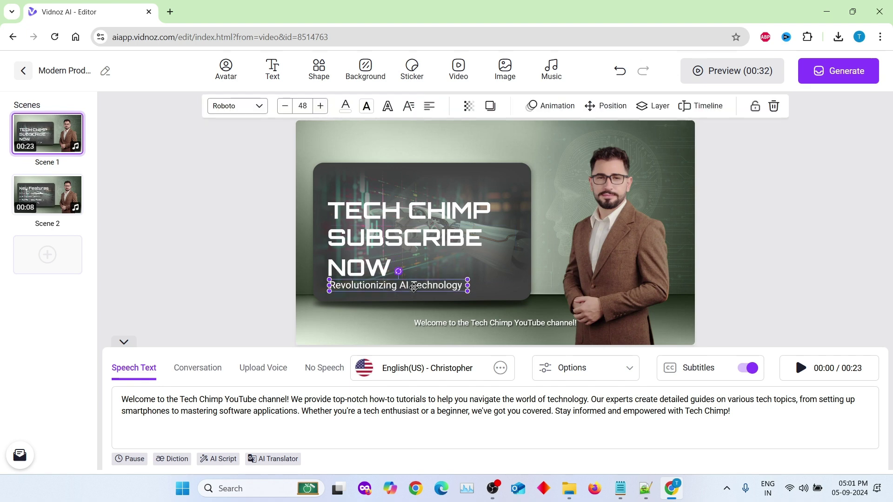
key(Delete)
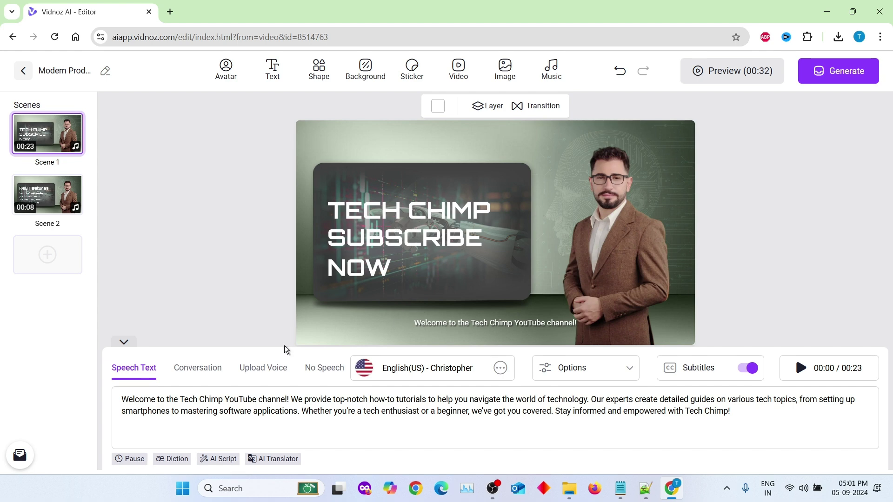
key(Delete)
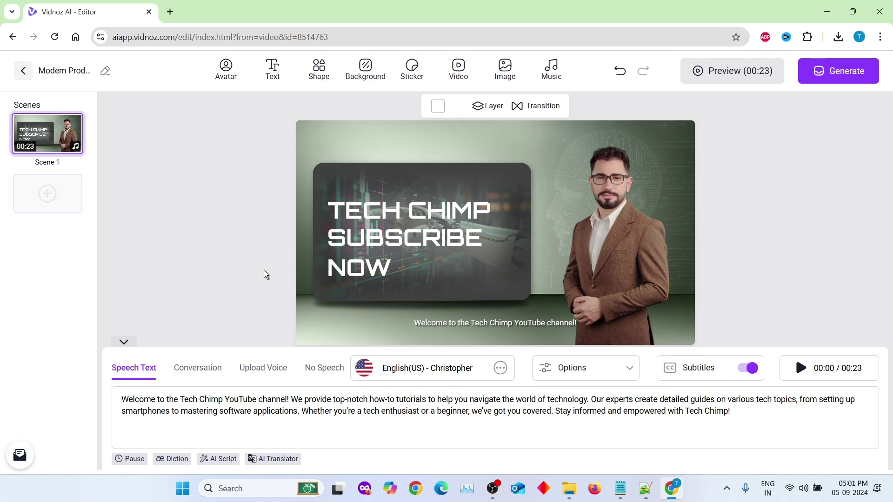
Browse the Shape and Background panels, leaving the scene backdrop unchanged.
click(316, 68)
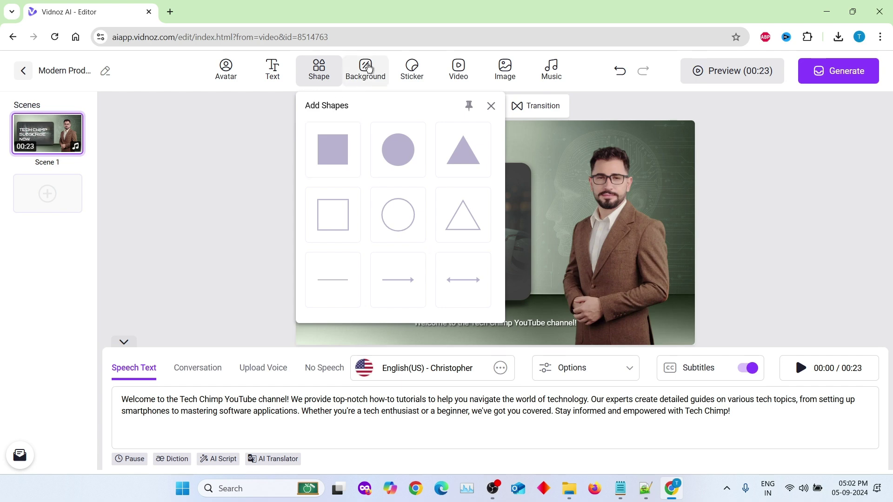
click(367, 68)
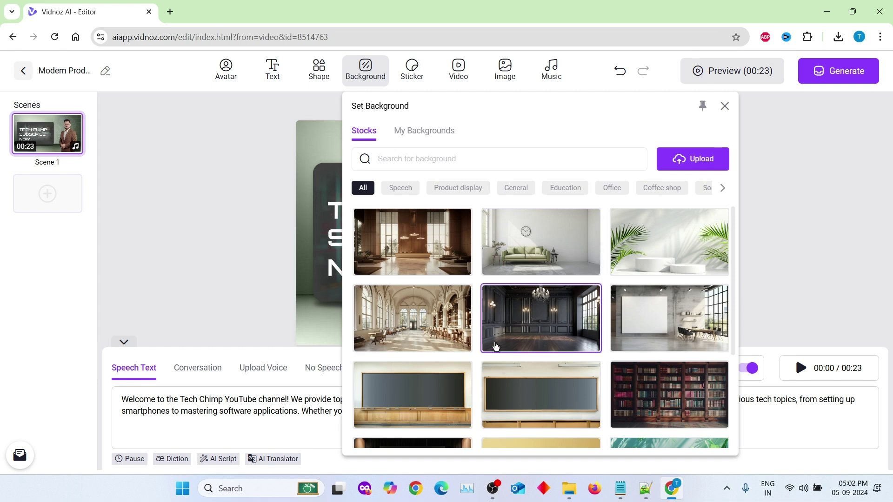
click(675, 320)
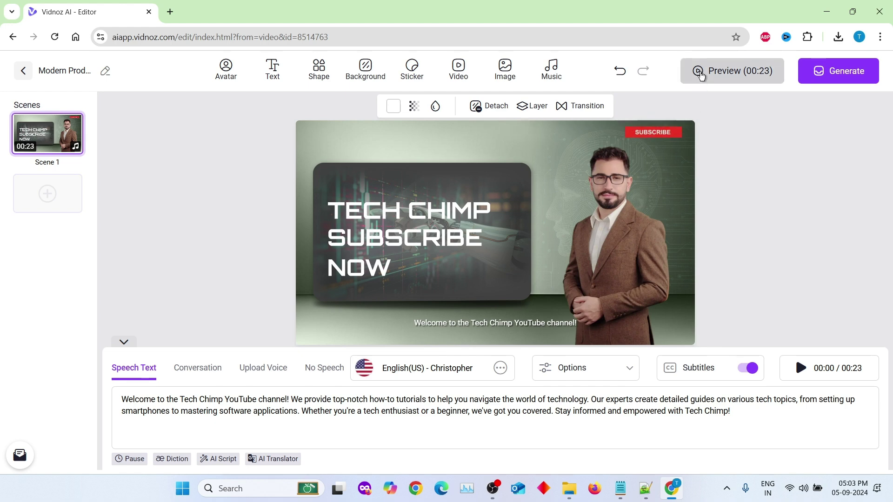
click(701, 75)
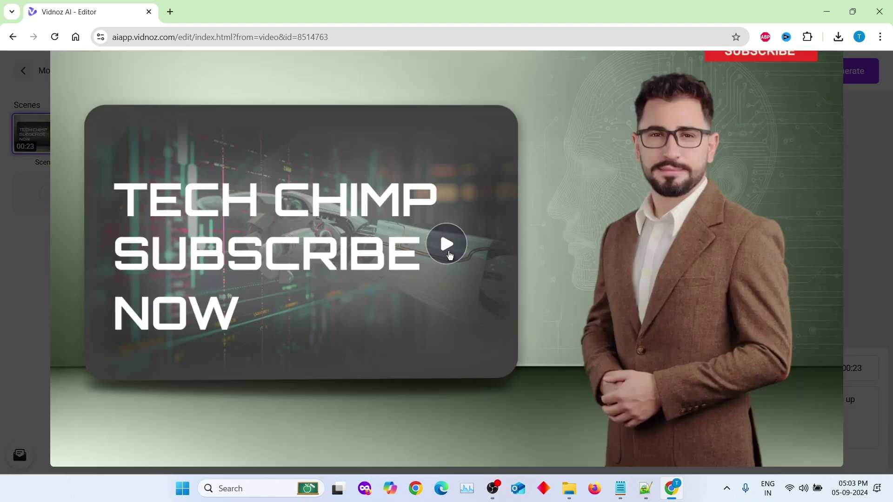
click(447, 244)
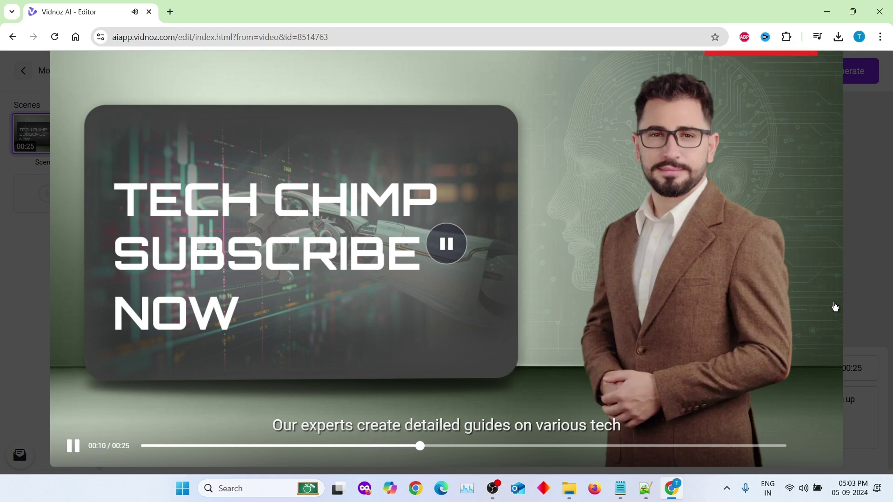
click(844, 80)
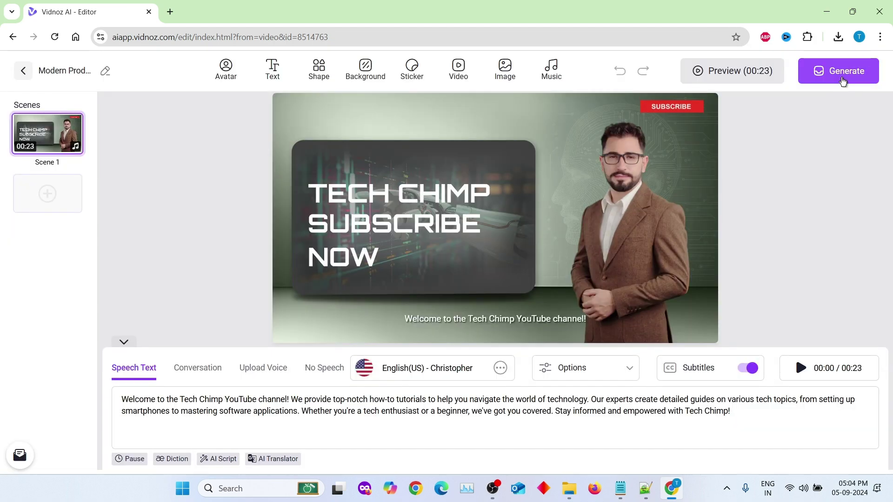
Generate the final video and open it in My Creations.
click(844, 80)
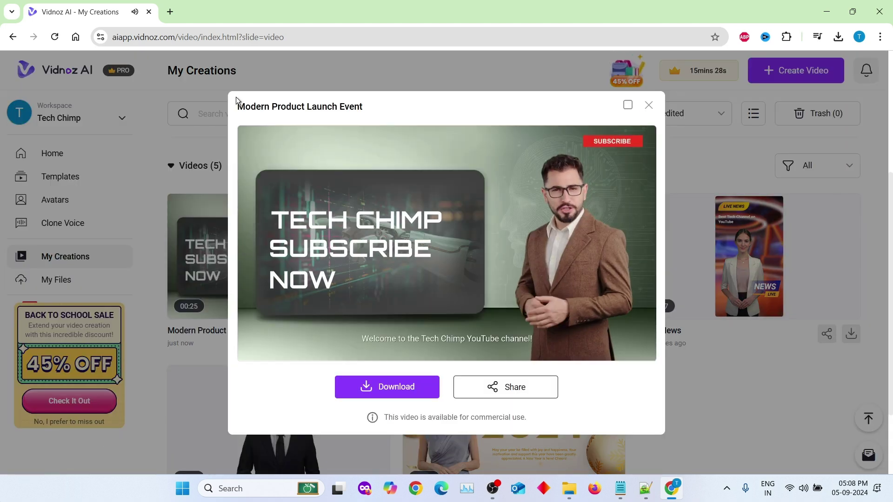
Download the finished Modern Product Launch Event video in 1080p.
click(408, 387)
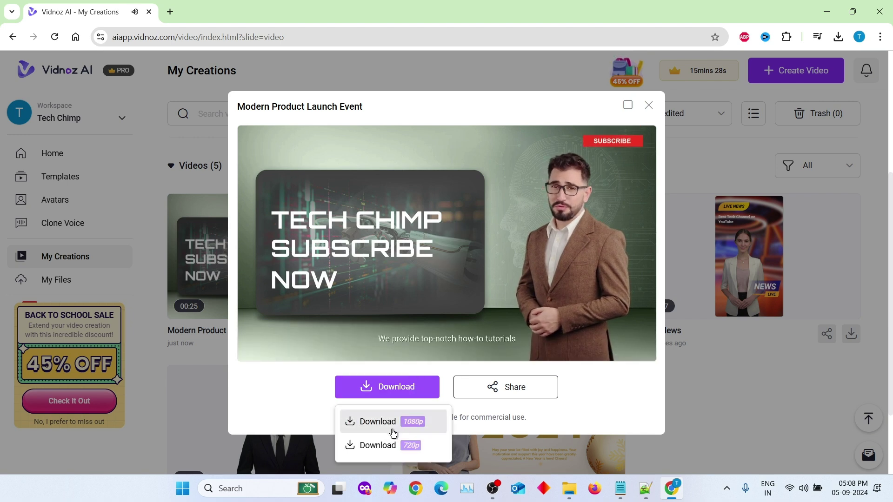
click(255, 343)
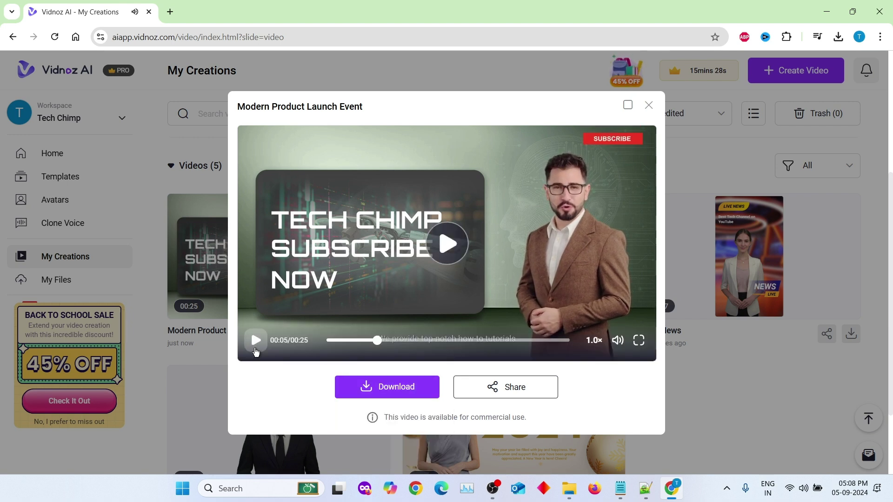
click(384, 391)
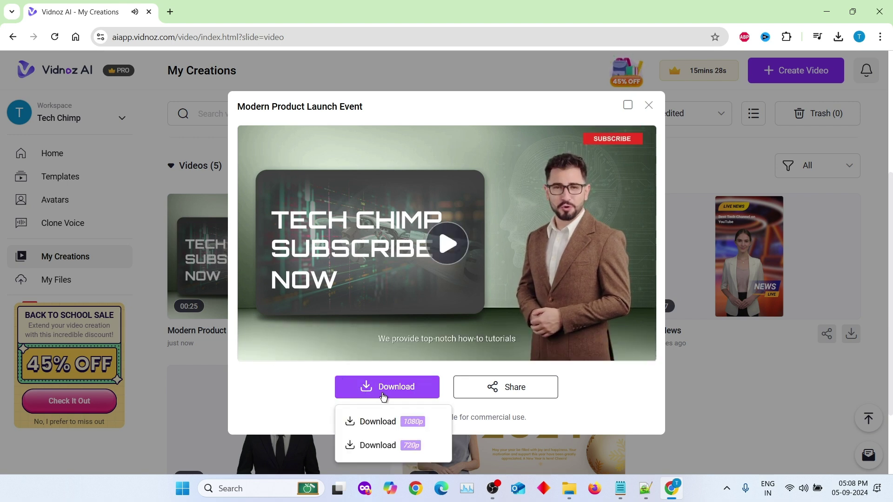
click(402, 422)
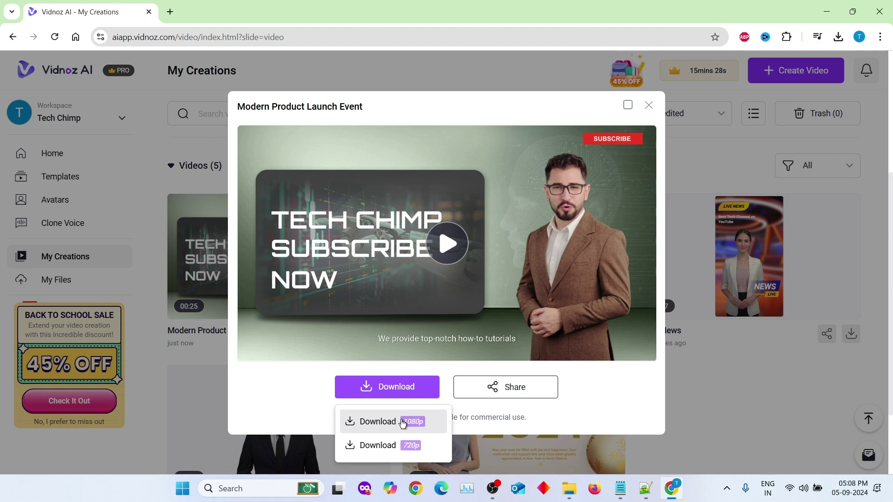